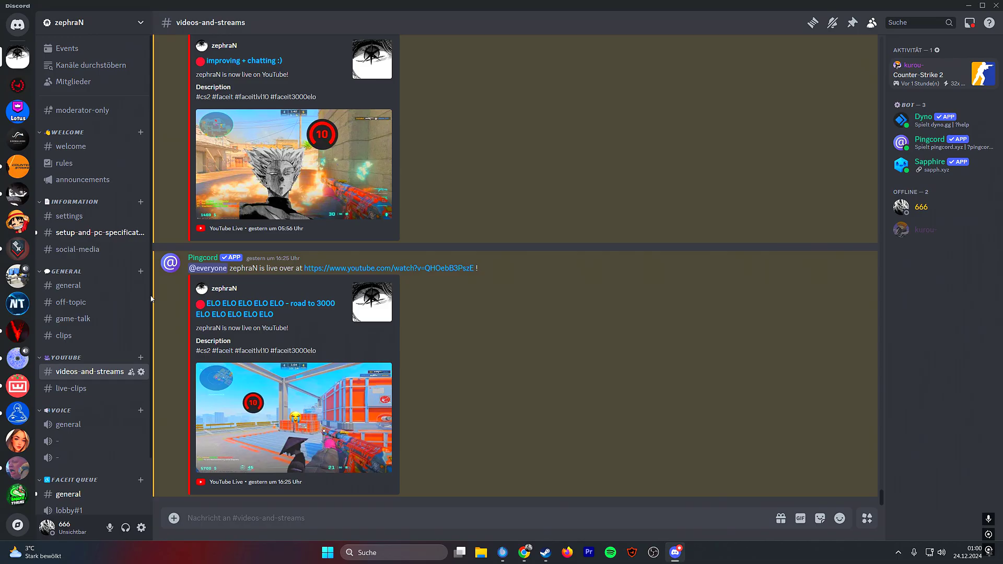
Reach NVIDIA Control Panel from the desktop and tune desktop colour, leaving digital vibrance at 100%.
left_click(965, 7)
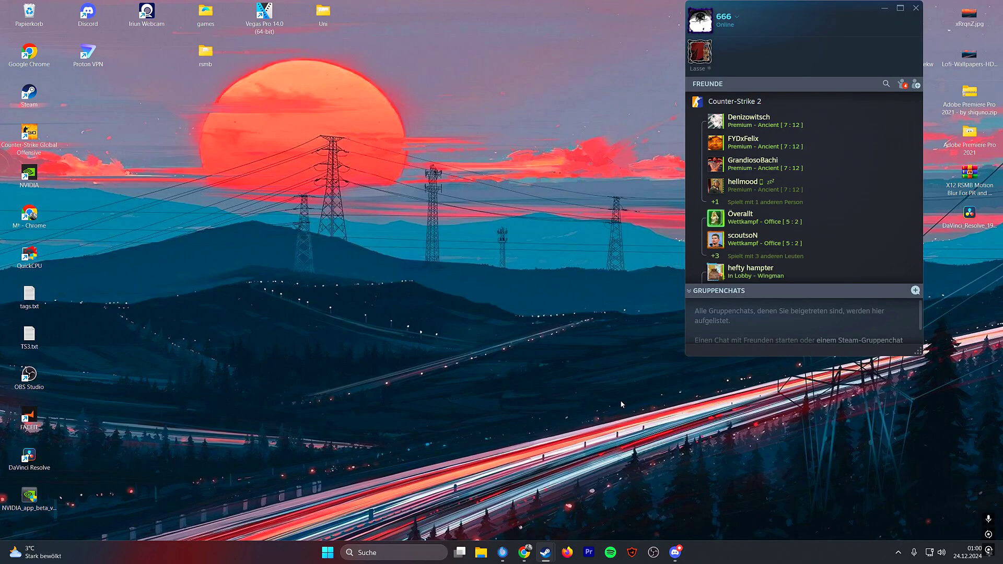
right_click(428, 341)
mouse_move(456, 415)
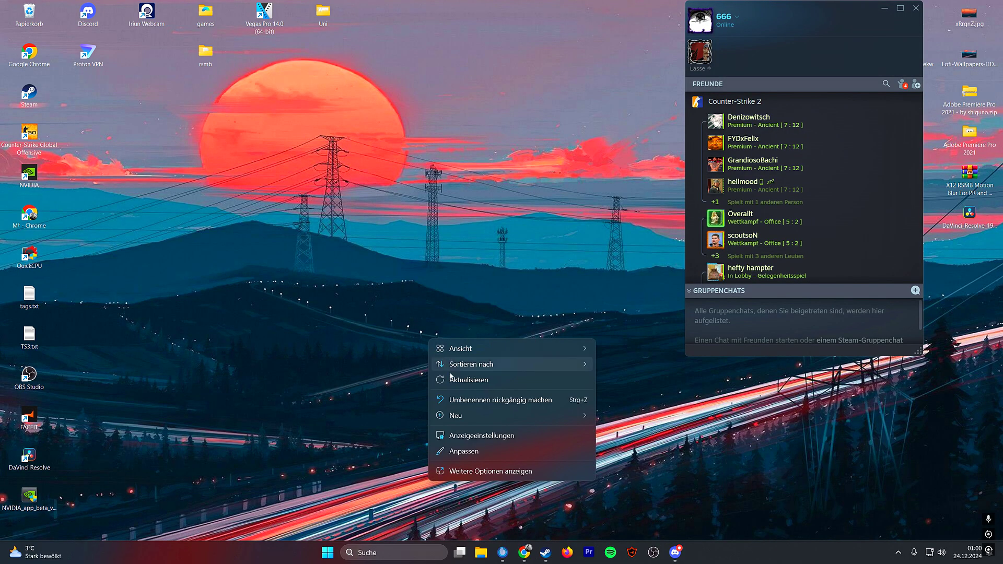
left_click(479, 472)
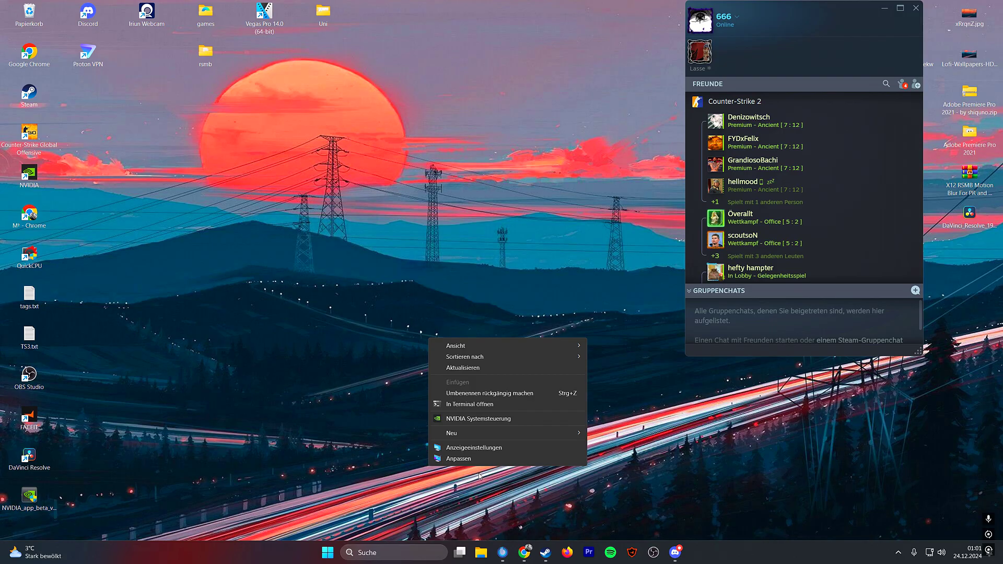
left_click(478, 418)
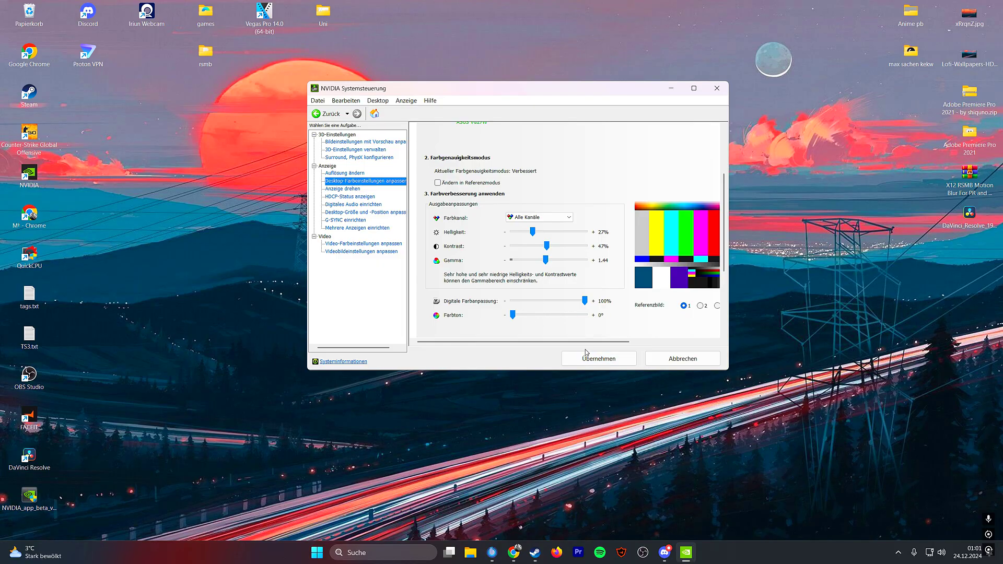
left_click(716, 89)
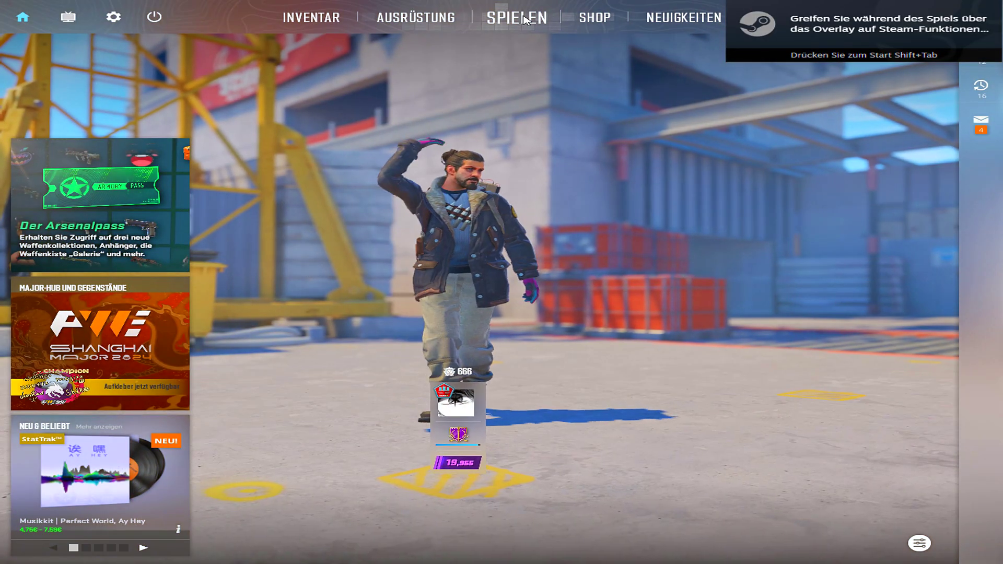
Reach CS2's graphics settings (fullscreen 4:3, 1280x1024, 164 Hz, 93% brightness) and go on to advanced.
left_click(518, 17)
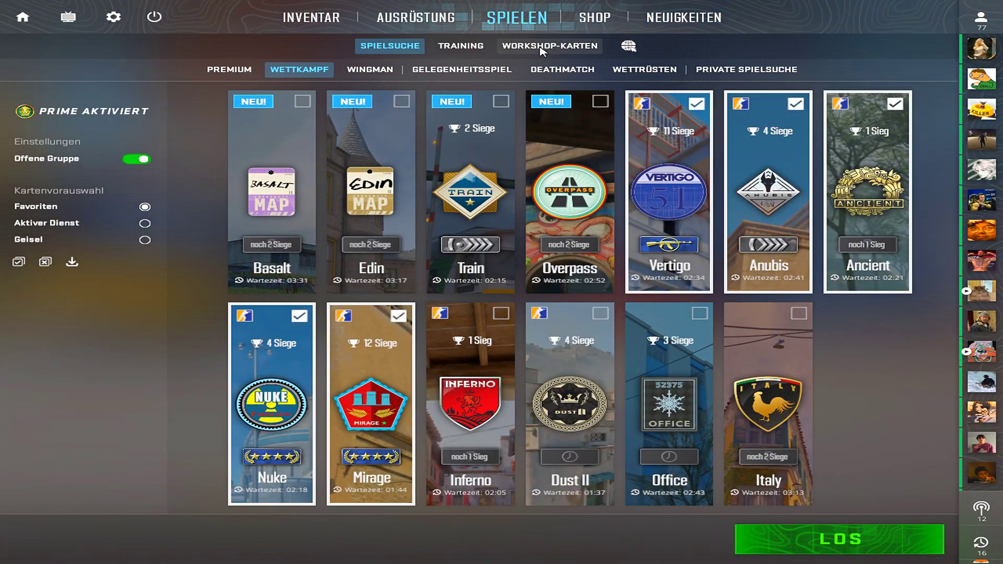
left_click(115, 20)
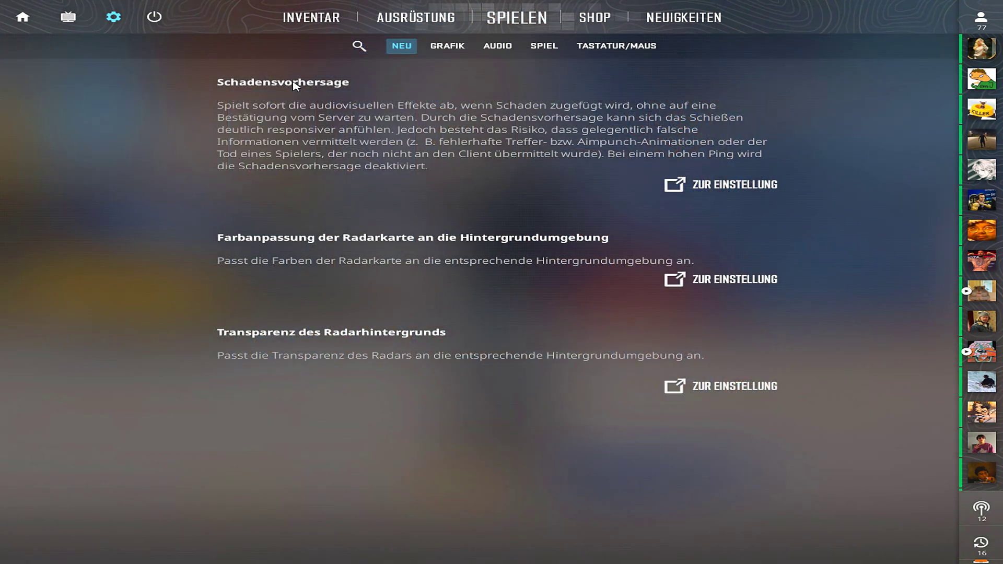
left_click(455, 47)
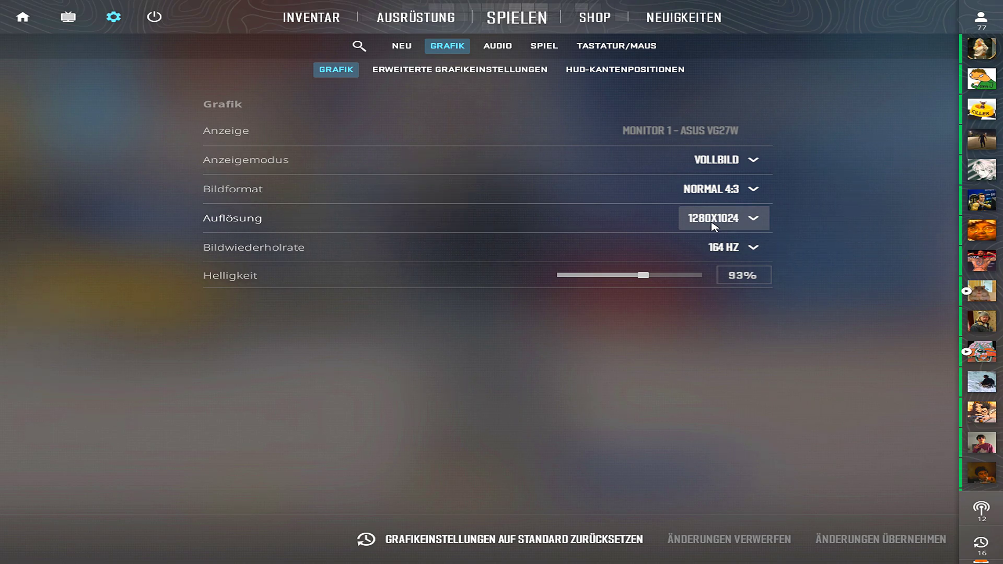
left_click(463, 75)
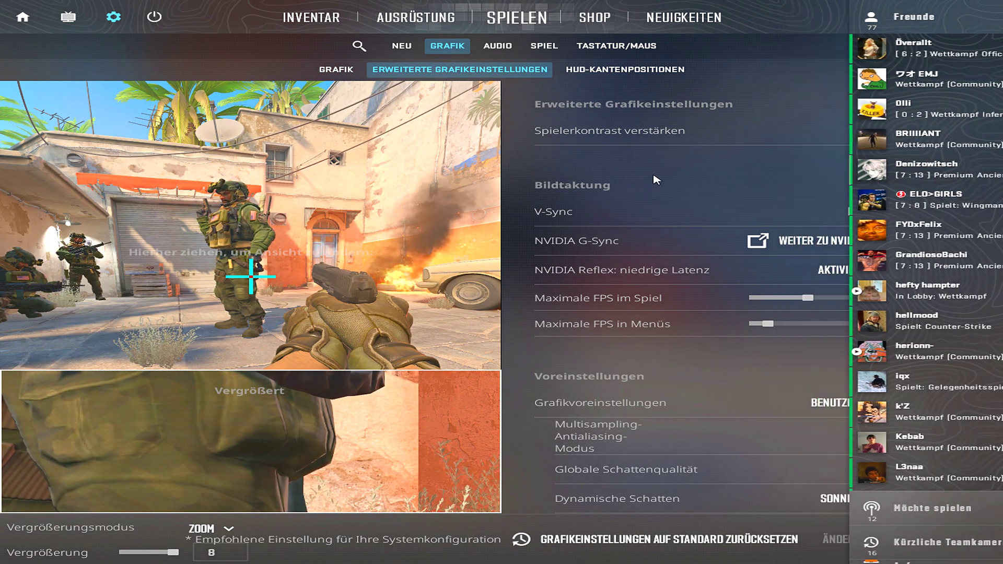
scroll(941, 241, "down", 1)
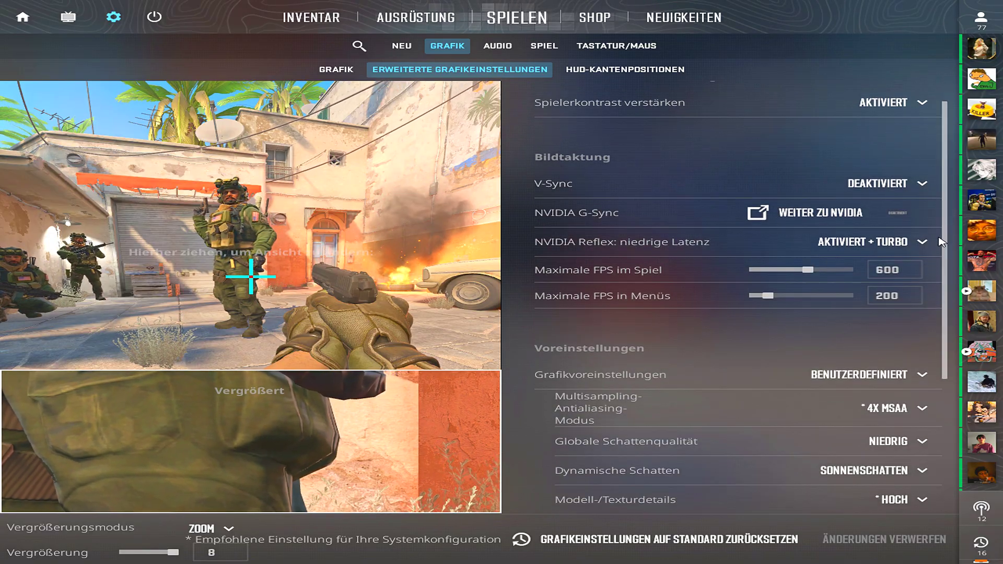
scroll(936, 270, "down", 3)
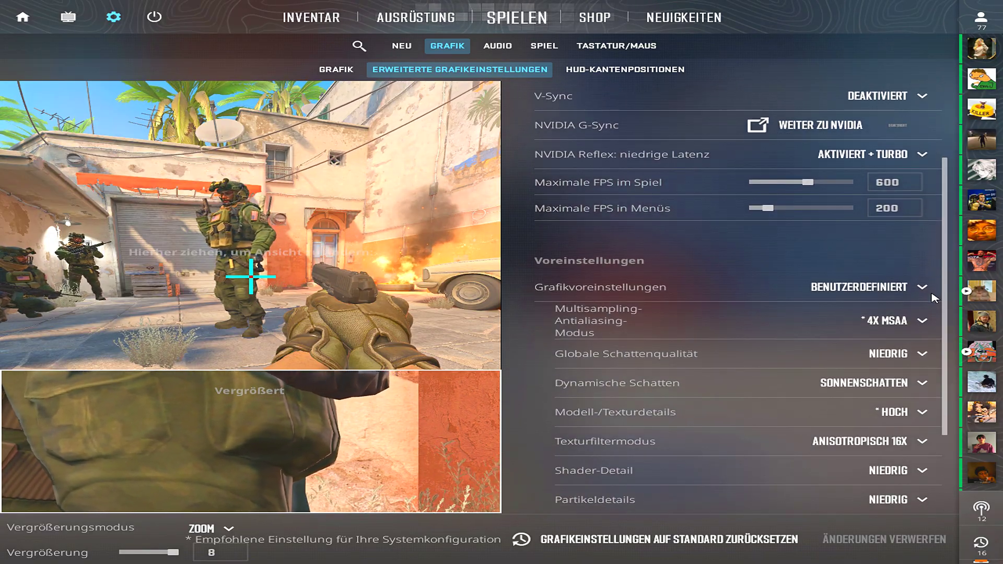
scroll(933, 298, "down", 1)
scroll(933, 298, "down", 1)
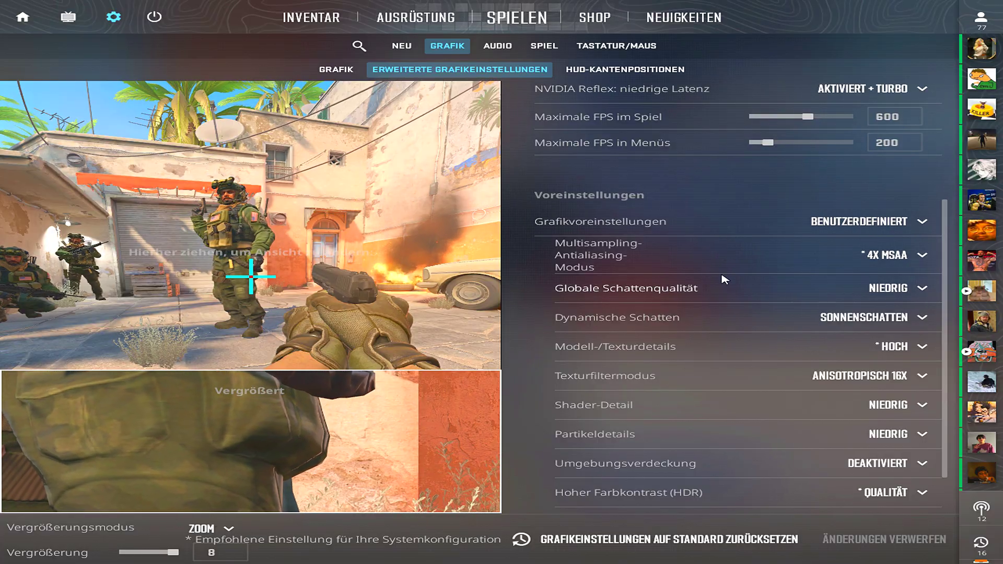
mouse_move(869, 382)
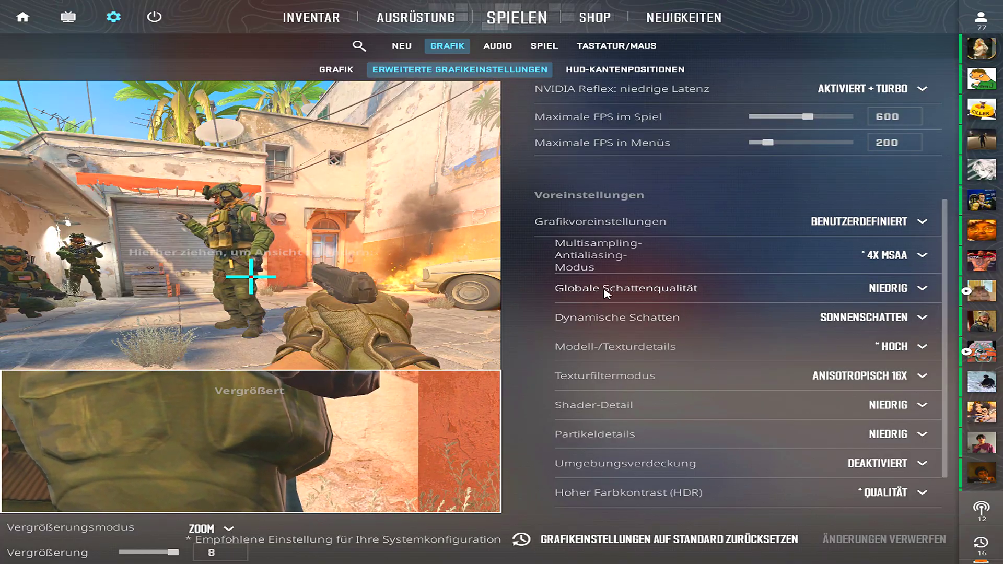
Keep dynamic shadows on sun shadows only and return to the main menu.
left_click(852, 320)
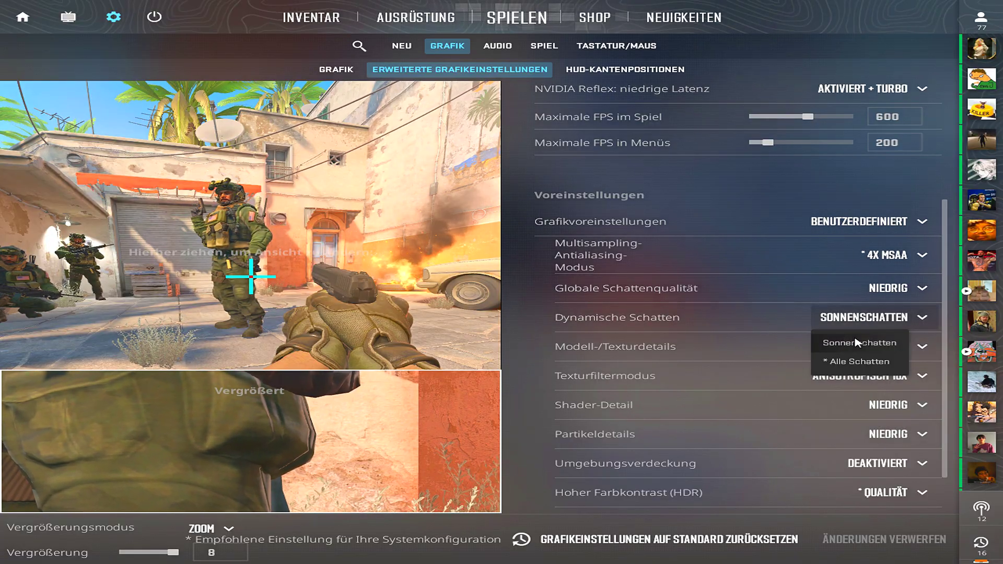
left_click(860, 342)
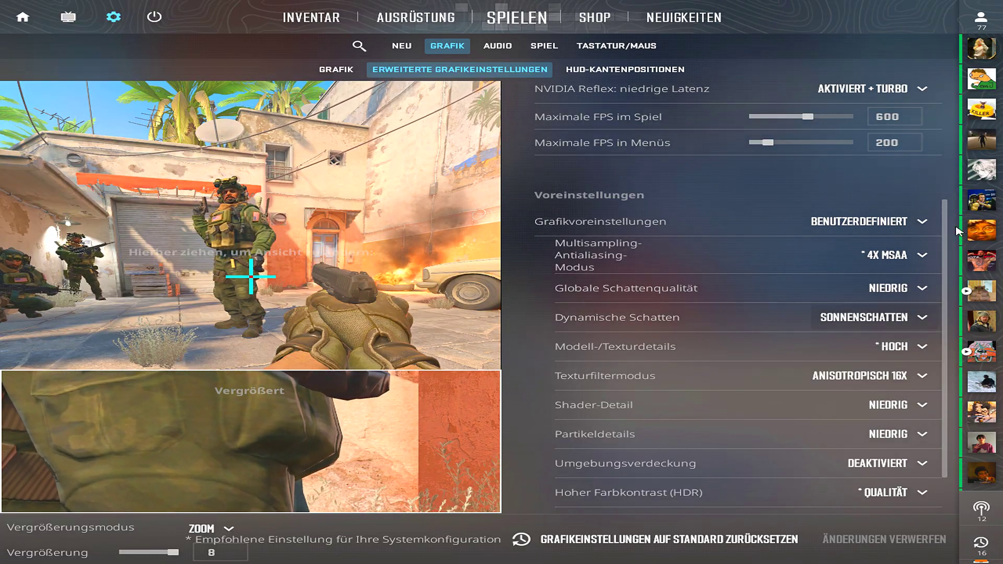
scroll(860, 205, "up", 2)
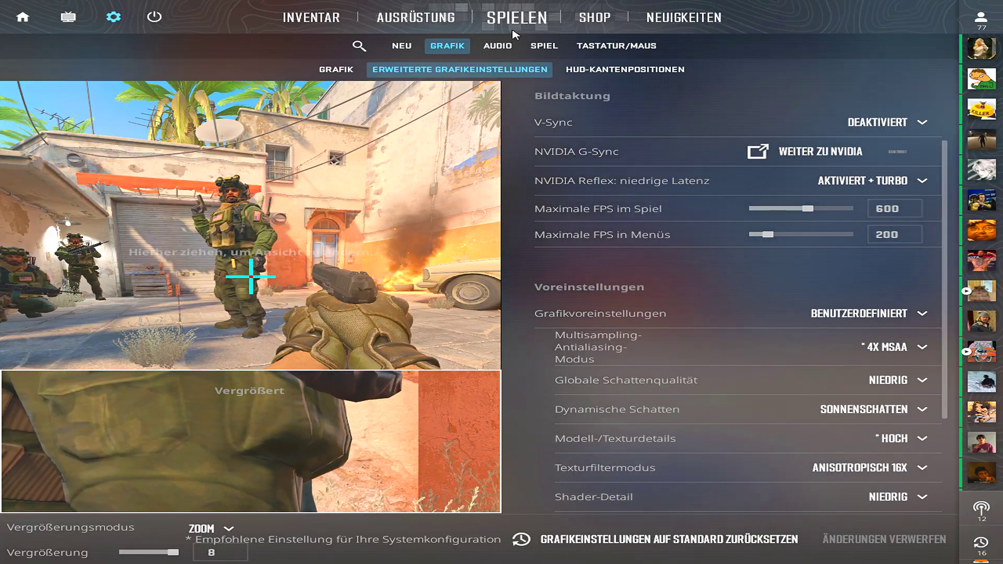
key("Escape")
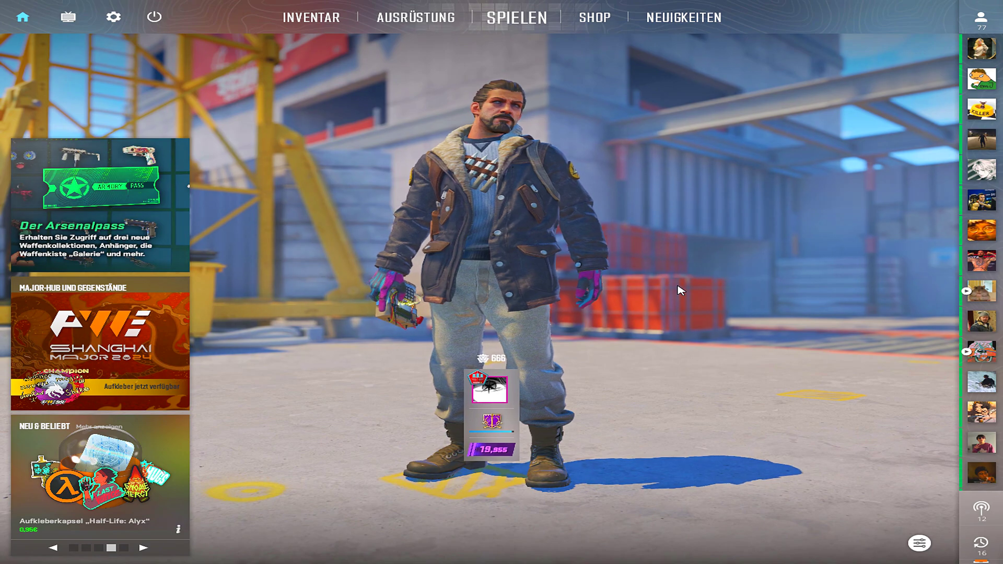
In the console, run r_fullscreen_gamma at 1, 0.5 and 1 again, moving the console aside.
key("grave")
type("r_")
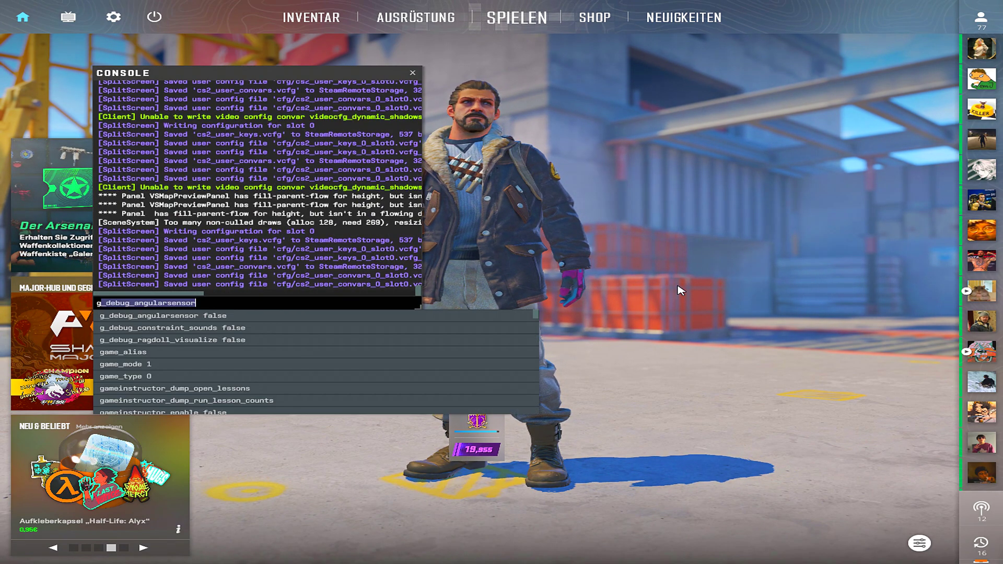
type("fullscreen_gamma ")
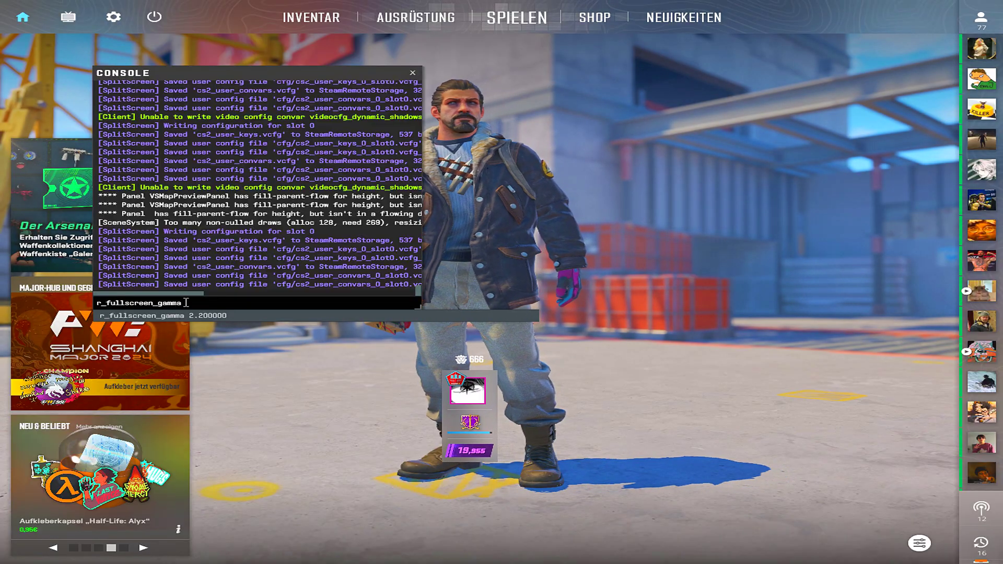
type("1.")
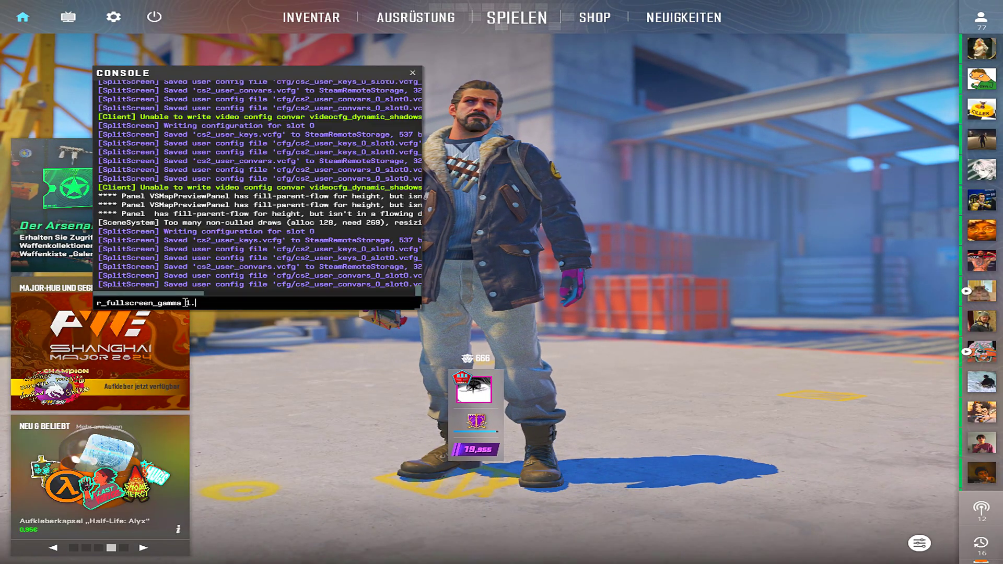
type("8")
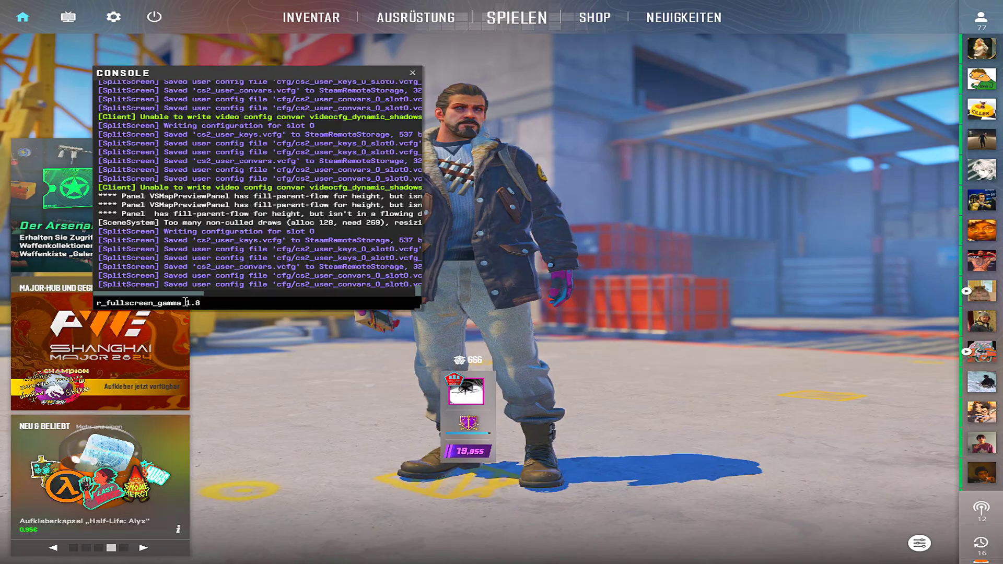
key("Return")
mouse_move(322, 76)
left_mouse_down()
mouse_move(232, 82)
mouse_move(296, 238)
left_mouse_up()
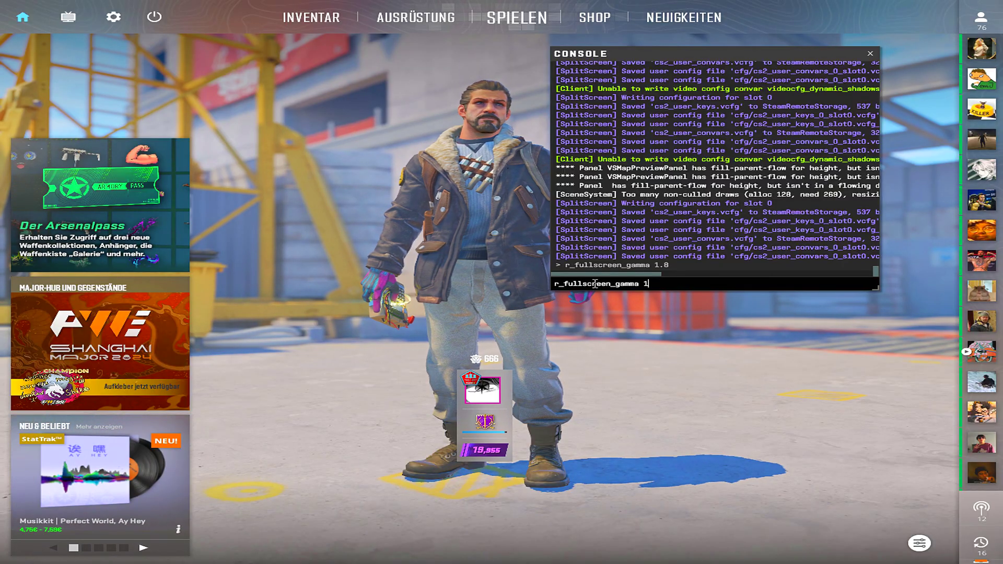
key("Return")
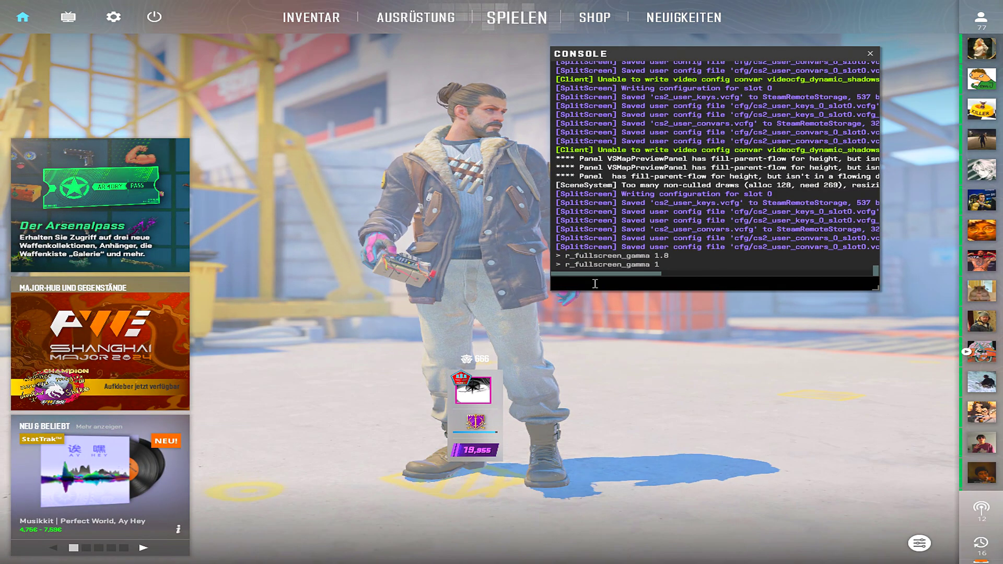
key("Up")
key("BackSpace")
type("0.")
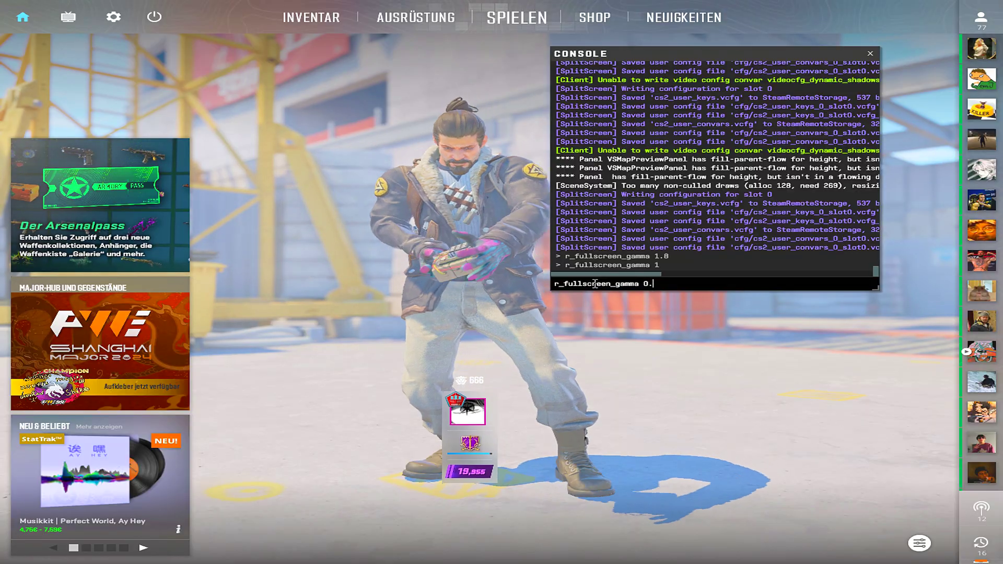
type("5")
key("Return")
key("Up")
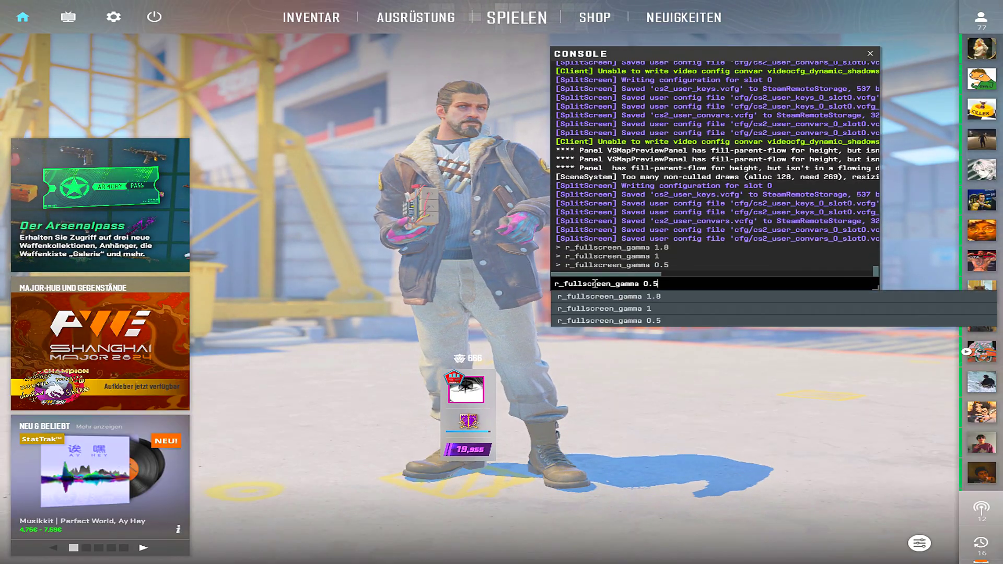
key("BackSpace")
key("Return")
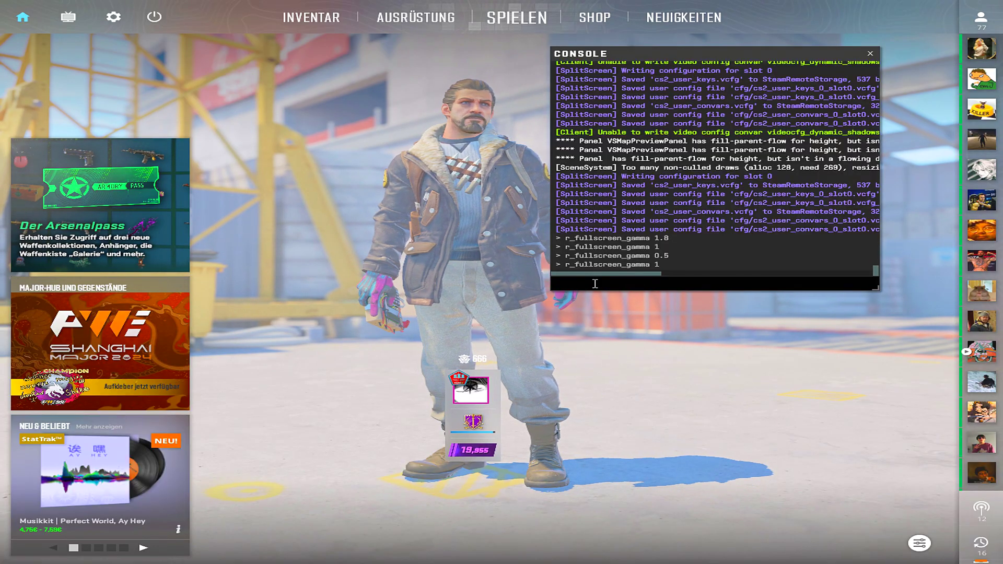
type("2")
Step r_fullscreen_gamma up through 2, 3, 4, 5 and 6 by recalling the command each time.
key("Return")
key("Up")
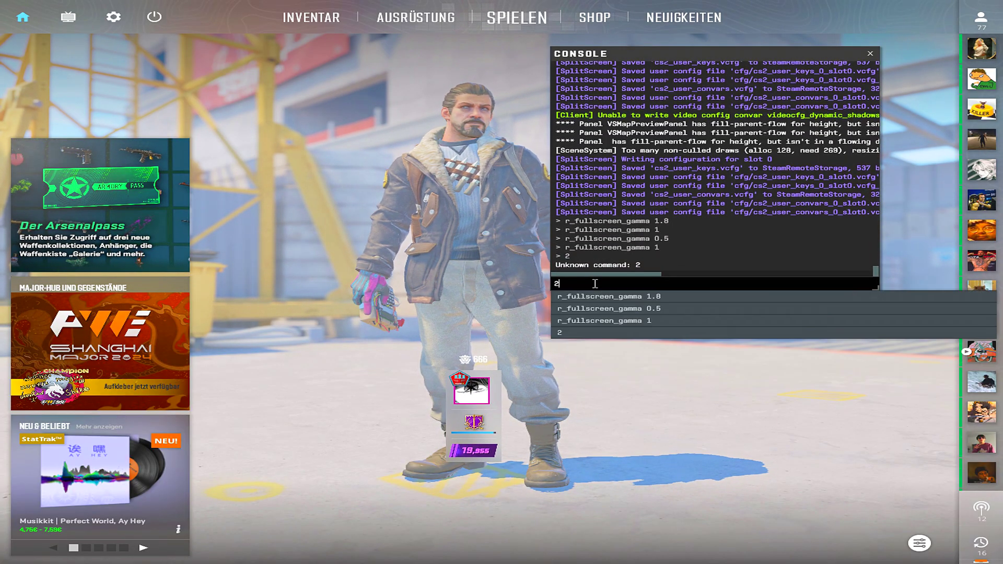
key("BackSpace")
type("2")
key("Return")
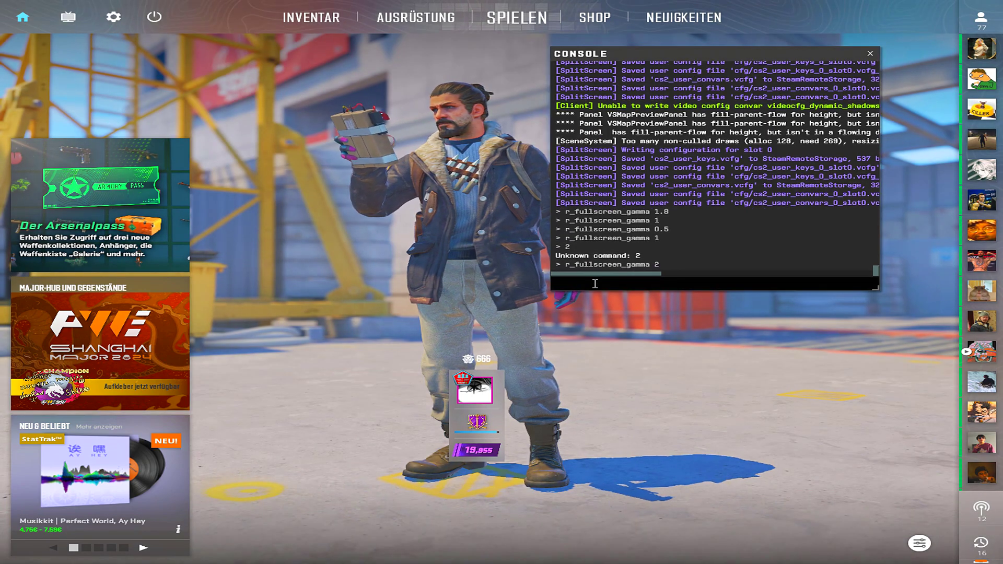
key("Up")
key("BackSpace")
type("3")
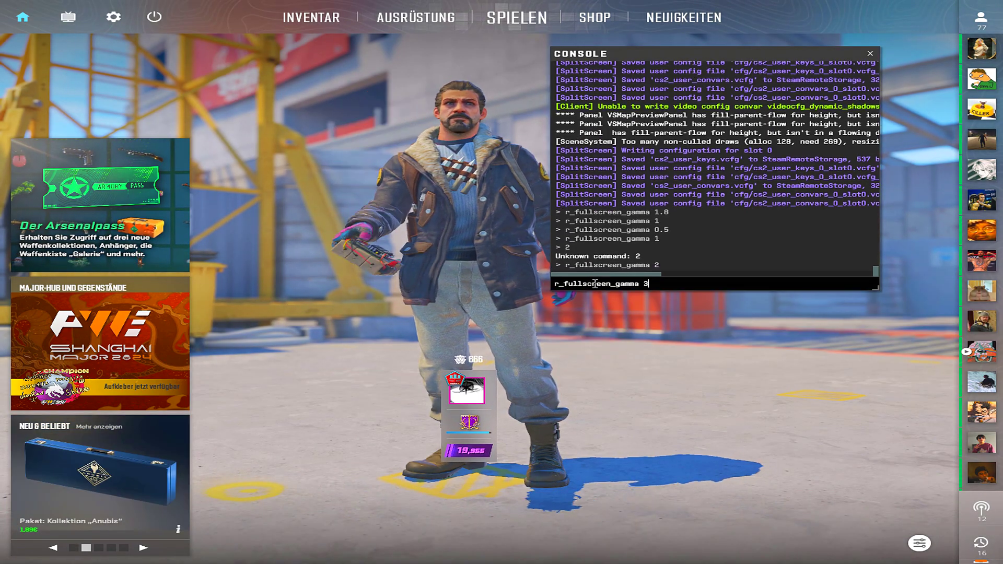
key("Return")
key("Up")
key("BackSpace")
type("4")
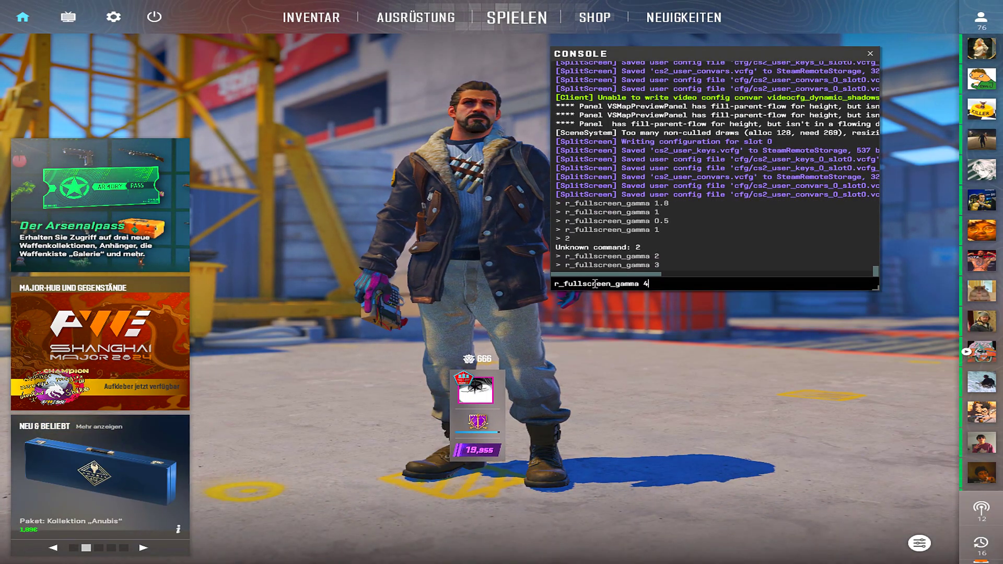
key("Return")
key("Up")
key("BackSpace")
type("5")
key("Return")
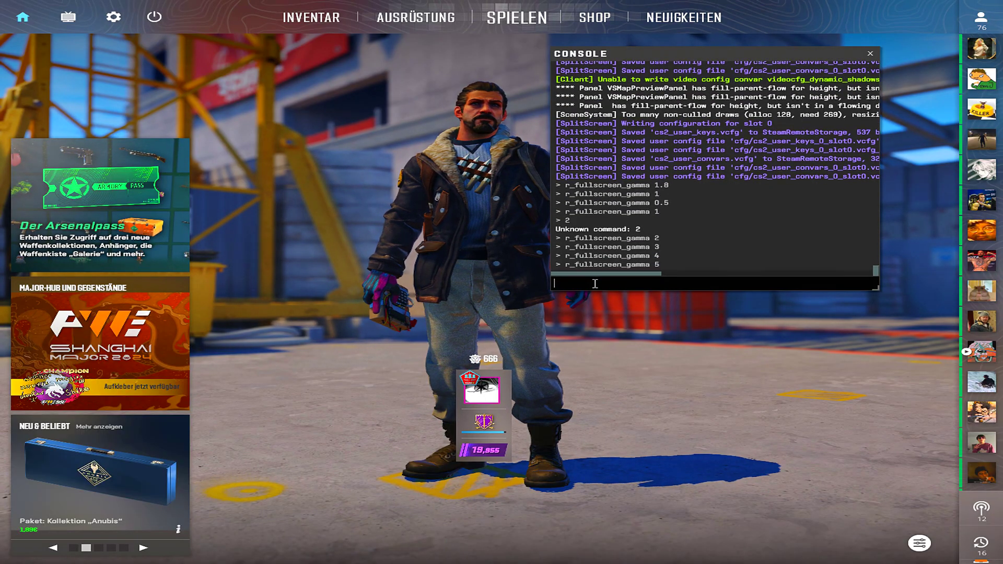
key("Up")
key("BackSpace")
type("6")
key("Return")
Retest r_fullscreen_gamma at 3 and 2.2, moving the console clear of the character.
key("Down")
key("Down")
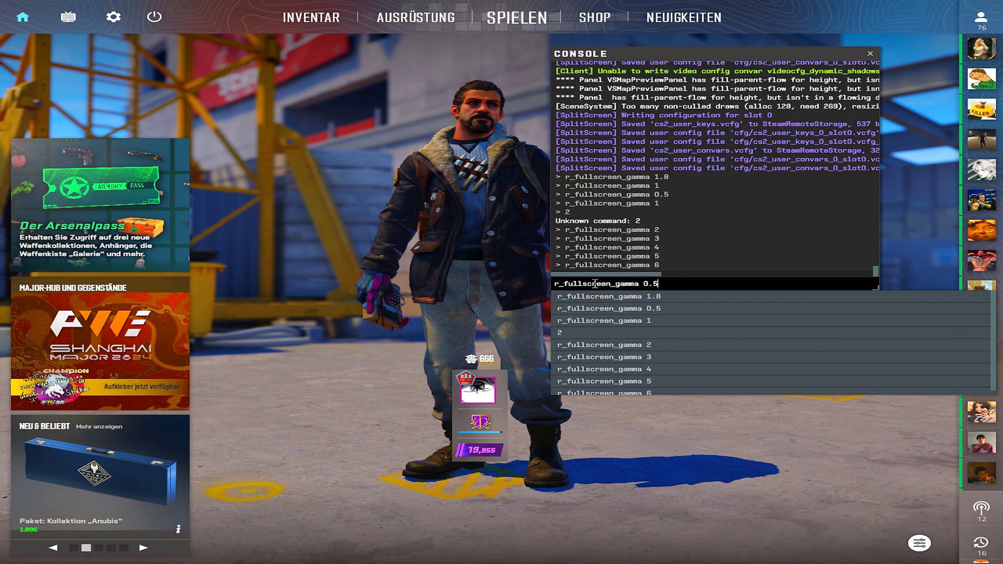
key("BackSpace")
type("3")
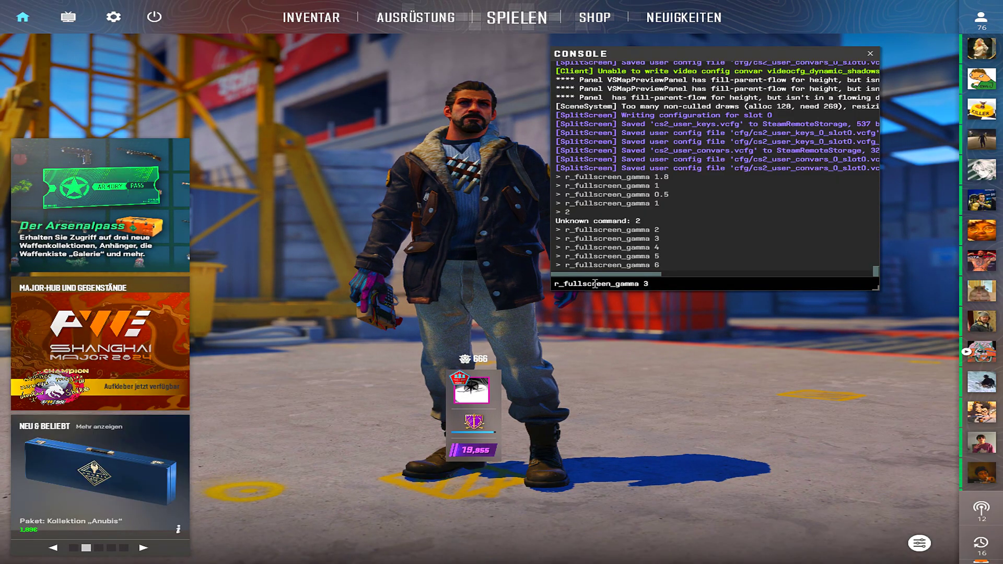
key("Return")
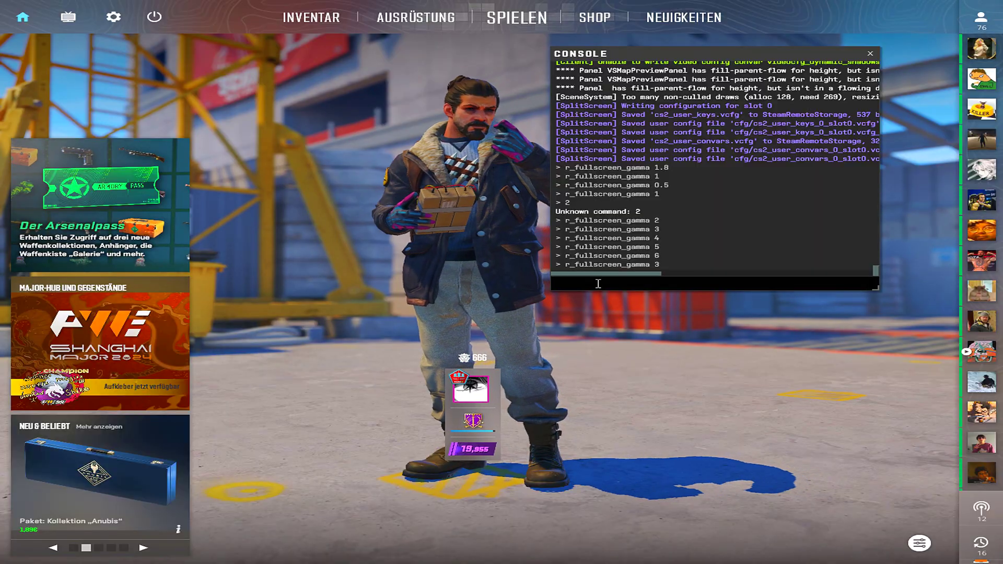
key("Up")
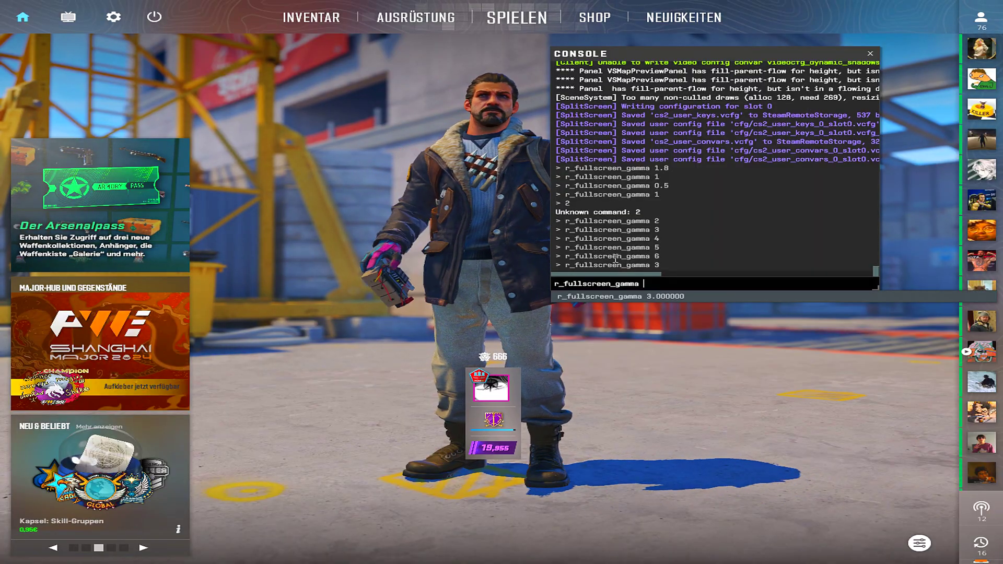
key("BackSpace")
type("2.2")
key("Return")
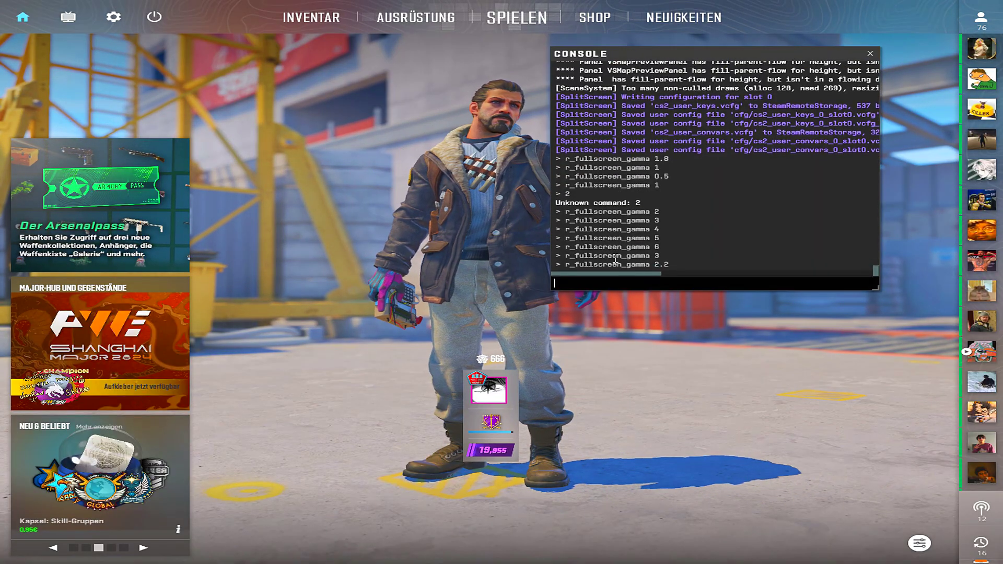
left_click_drag(602, 55, 651, 131)
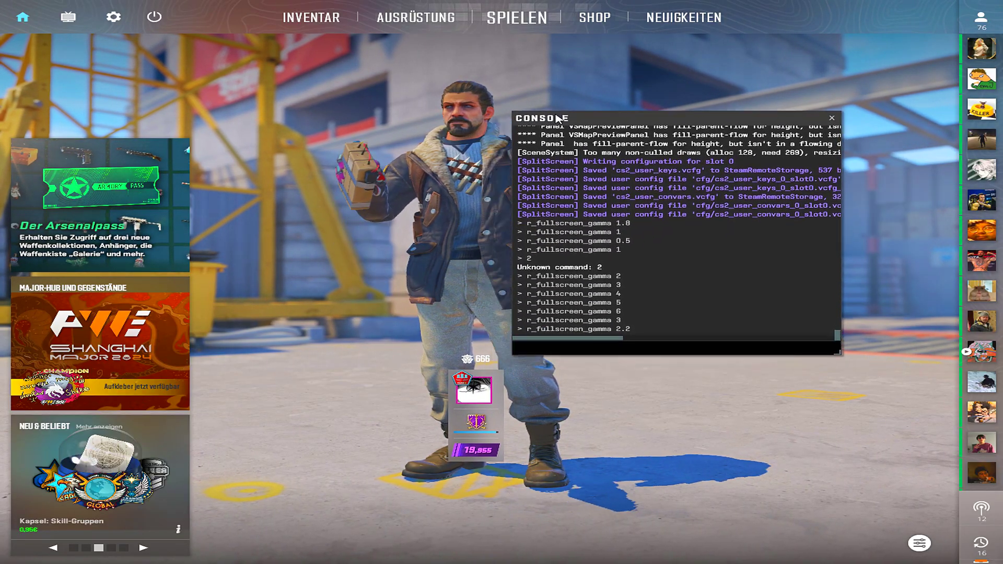
left_click_drag(651, 130, 680, 33)
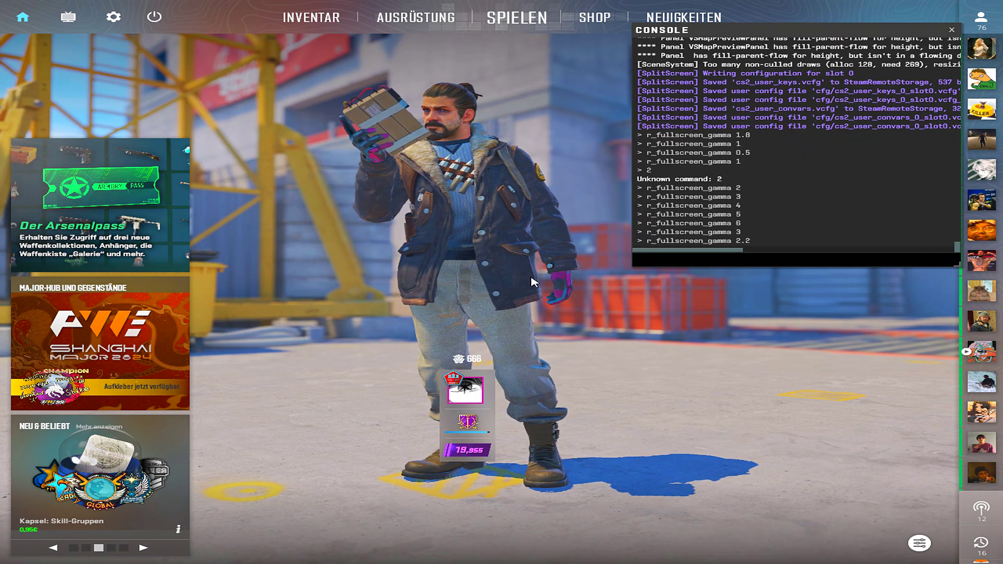
Try r_fullscreen_gamma 1, then finish with gamma 3 applied.
left_click(708, 260)
key("Up")
key("BackSpace")
key("BackSpace")
key("BackSpace")
type("1")
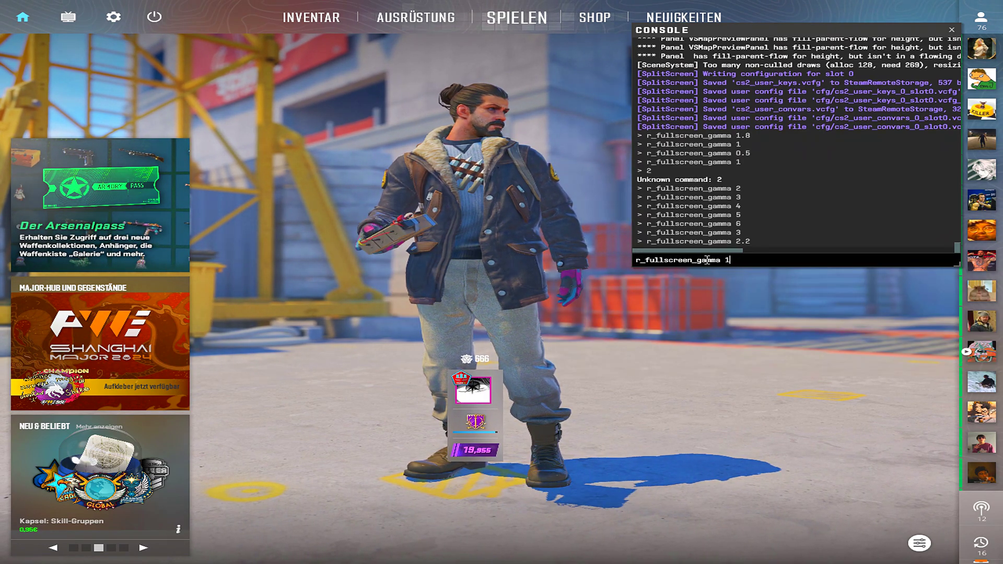
key("Return")
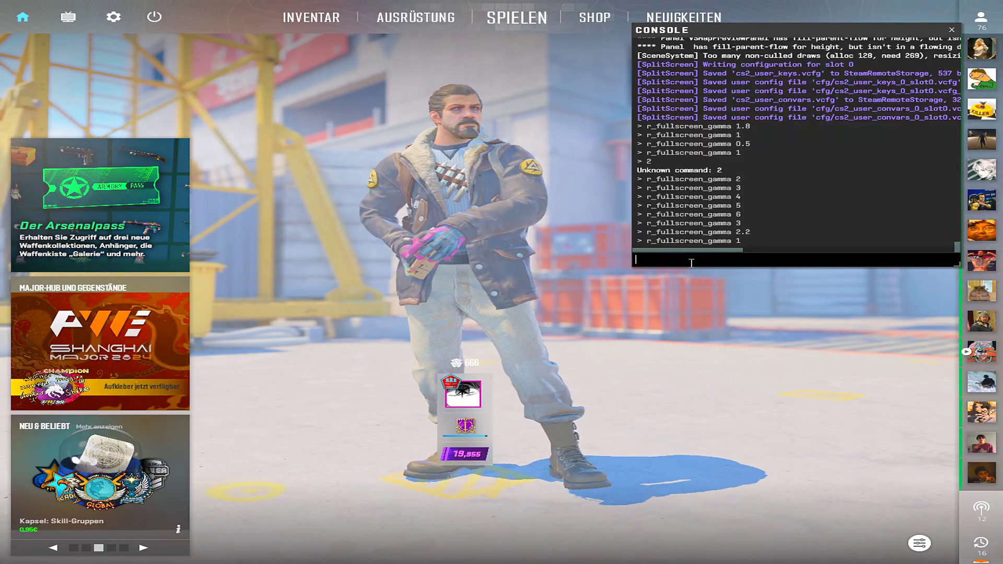
left_click(691, 259)
key("Up")
key("BackSpace")
type("3")
key("Return")
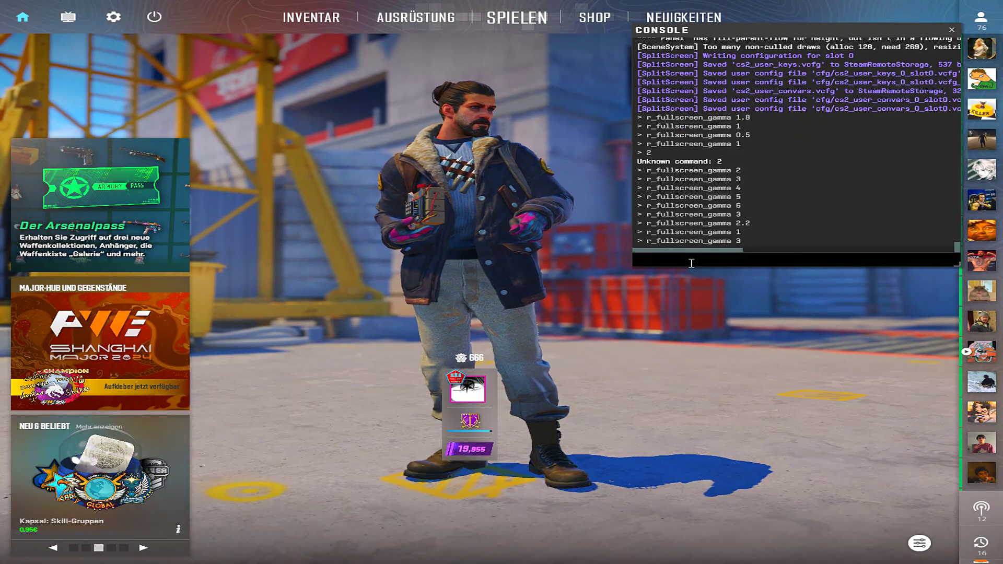